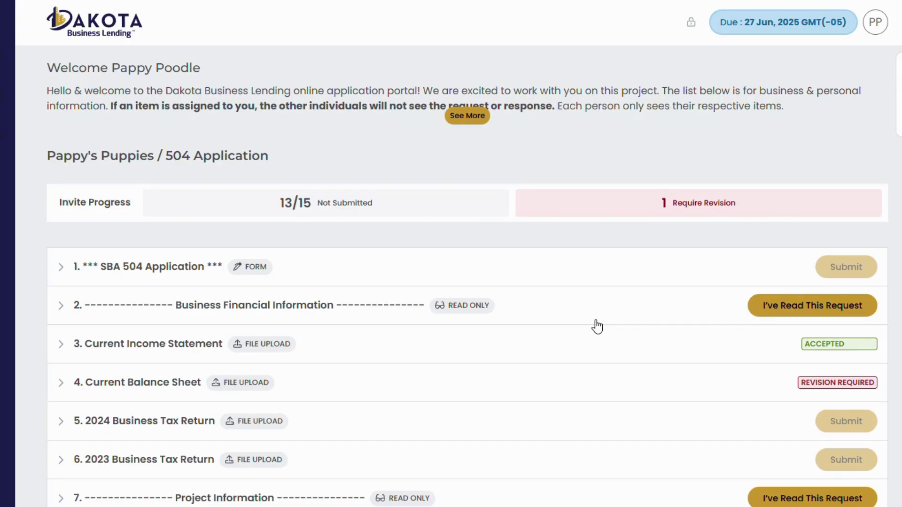
Review the full list of 504 Application requests and the invite progress summary
scroll(597, 326, "down", 1)
scroll(597, 326, "down", 4)
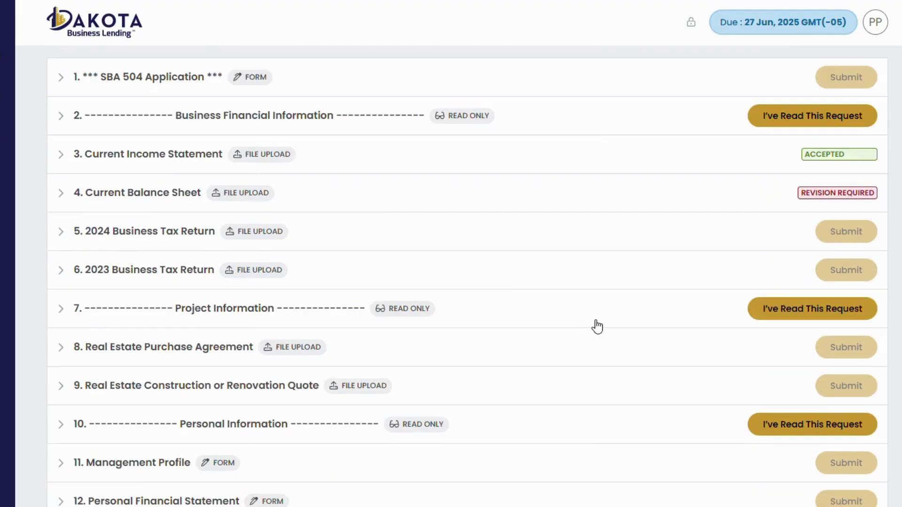
scroll(596, 326, "down", 1)
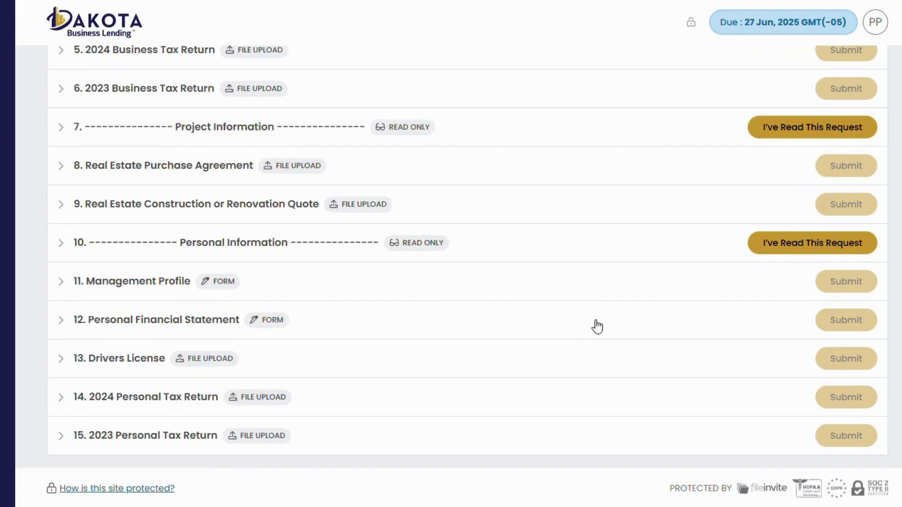
scroll(597, 326, "up", 1)
scroll(597, 326, "up", 5)
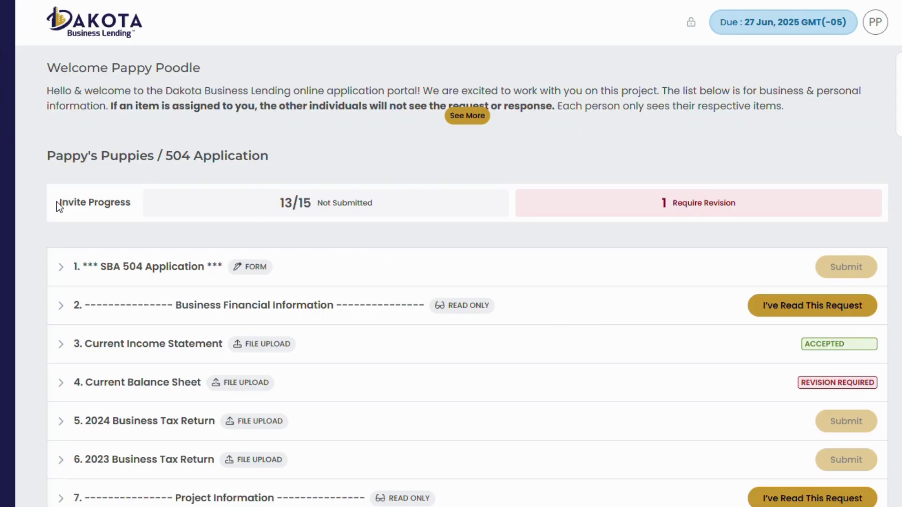
left_click_drag(57, 202, 773, 204)
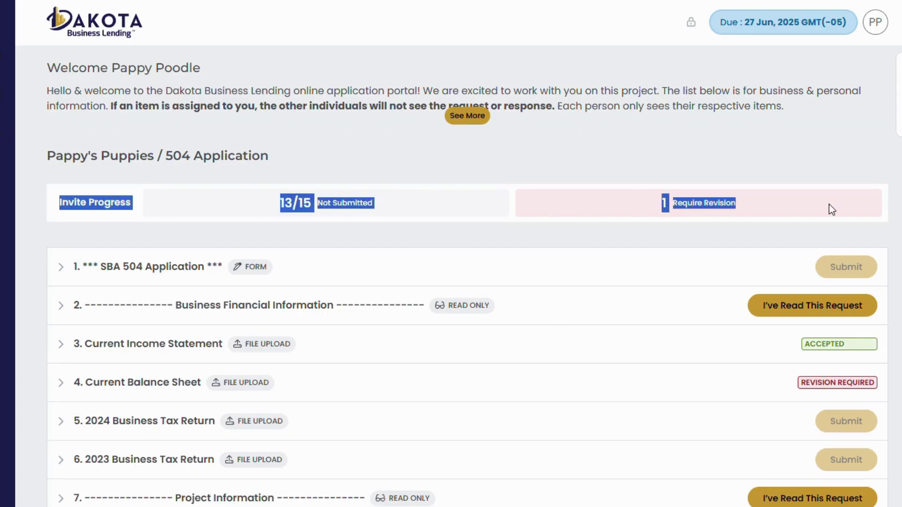
left_click(730, 231)
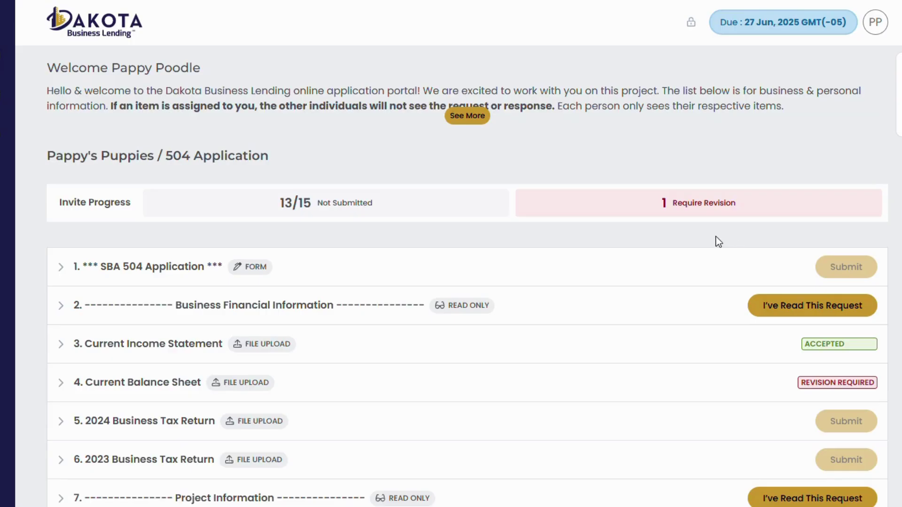
View the details of the SBA 504 Application, Current Income Statement and Current Balance Sheet requests one after another
left_click(59, 269)
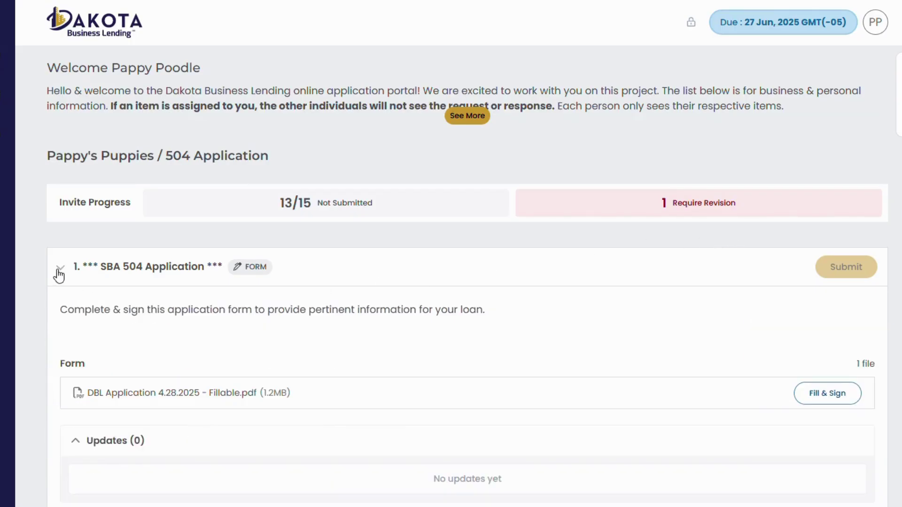
left_click(59, 276)
left_click(64, 348)
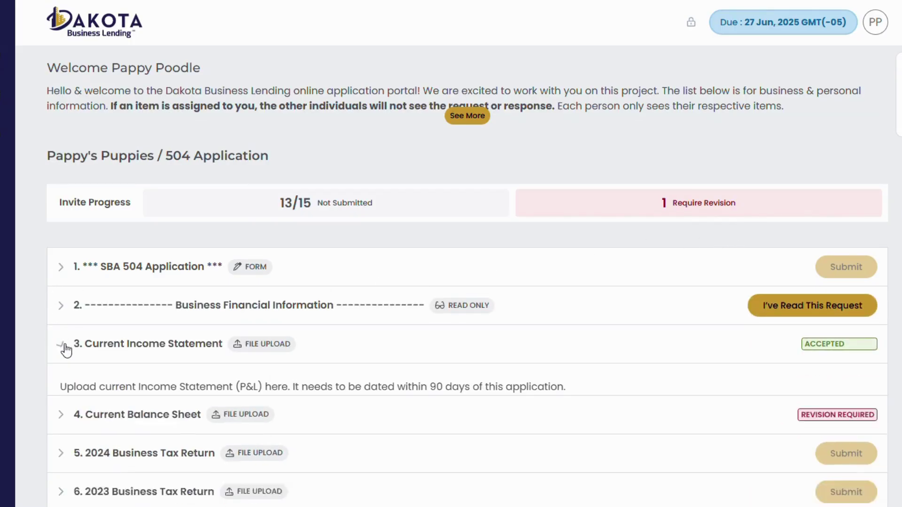
left_click(64, 348)
left_click(61, 382)
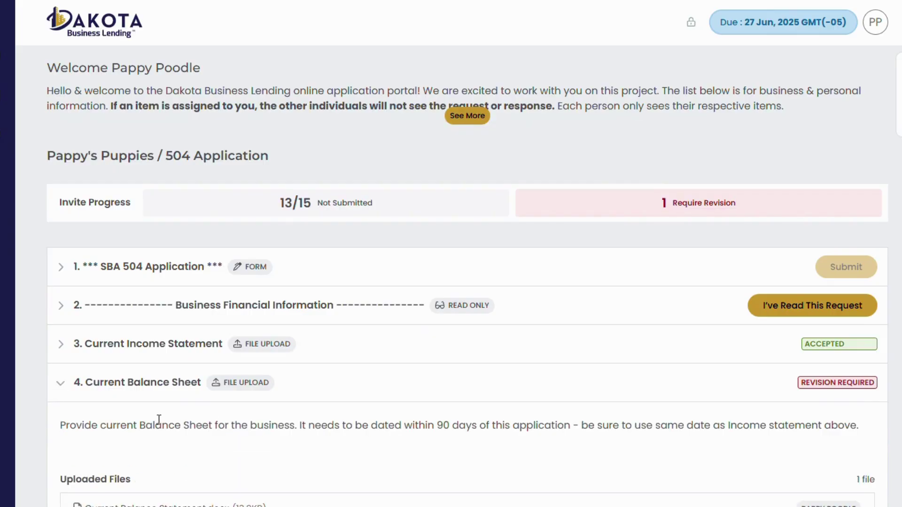
left_click(61, 383)
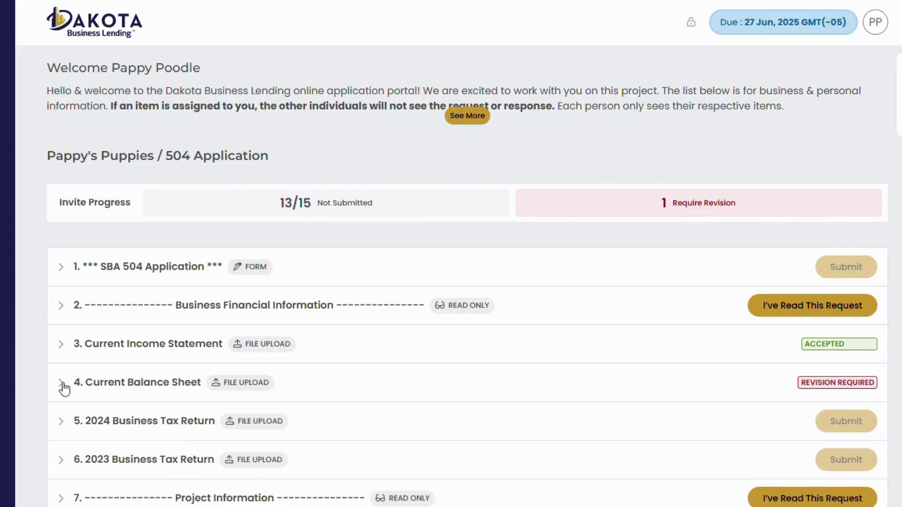
Look over the Business Financial, Project and Personal Information sections of the request list
scroll(604, 404, "down", 3)
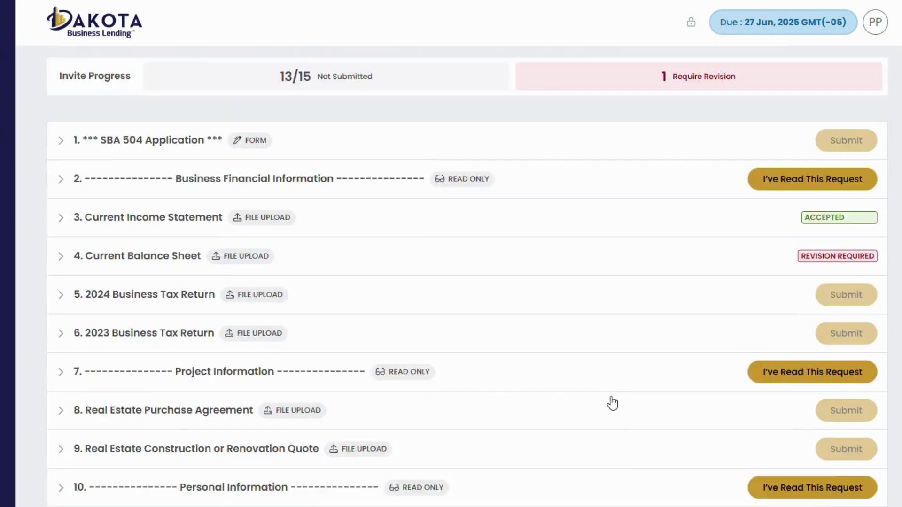
scroll(612, 403, "up", 1)
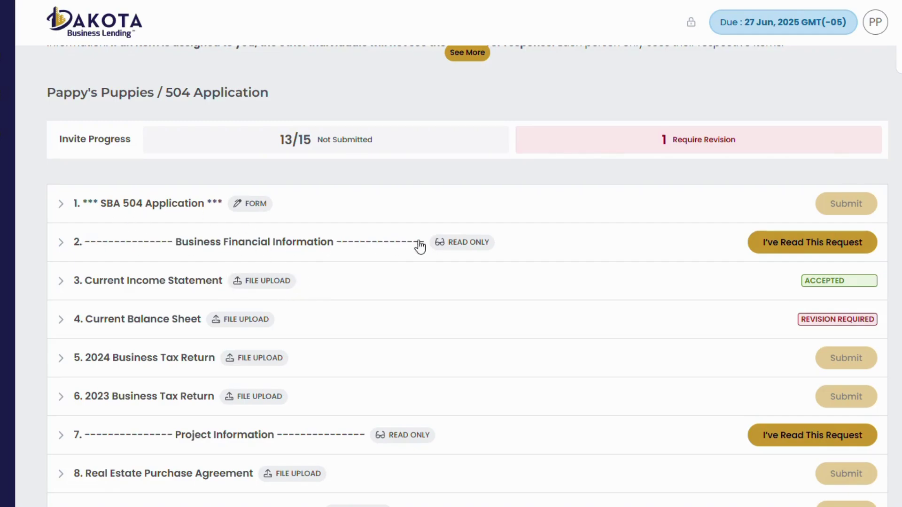
scroll(541, 272, "down", 3)
scroll(541, 273, "down", 1)
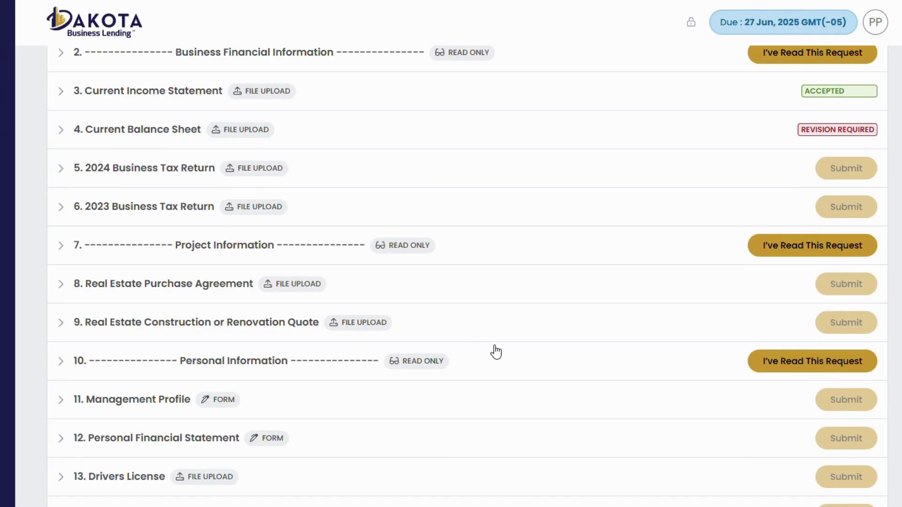
Upload Tax Returns.pdf to the 2024 Business Tax Return request and submit that request
scroll(498, 348, "up", 3)
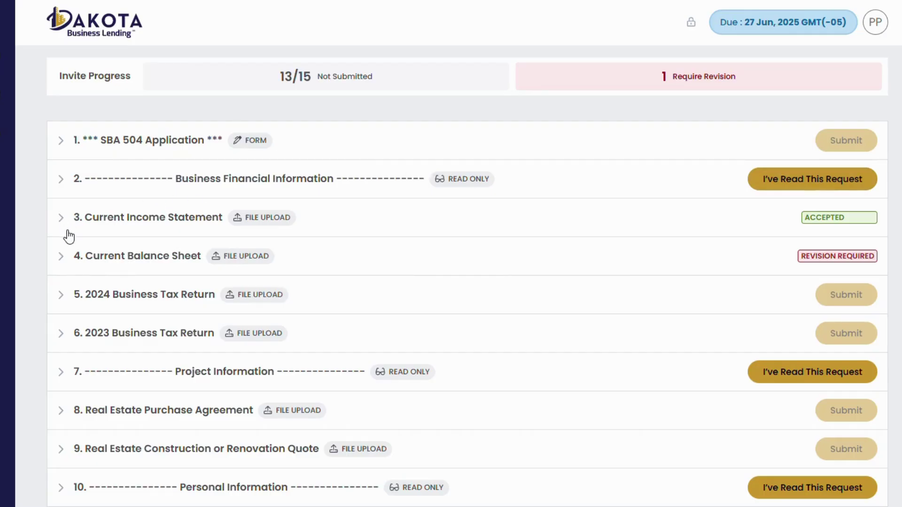
left_click(61, 293)
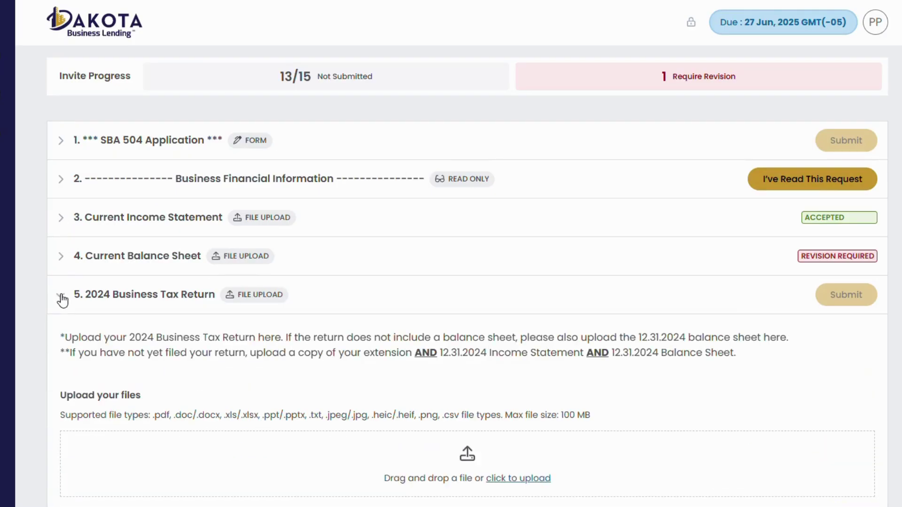
scroll(392, 363, "down", 5)
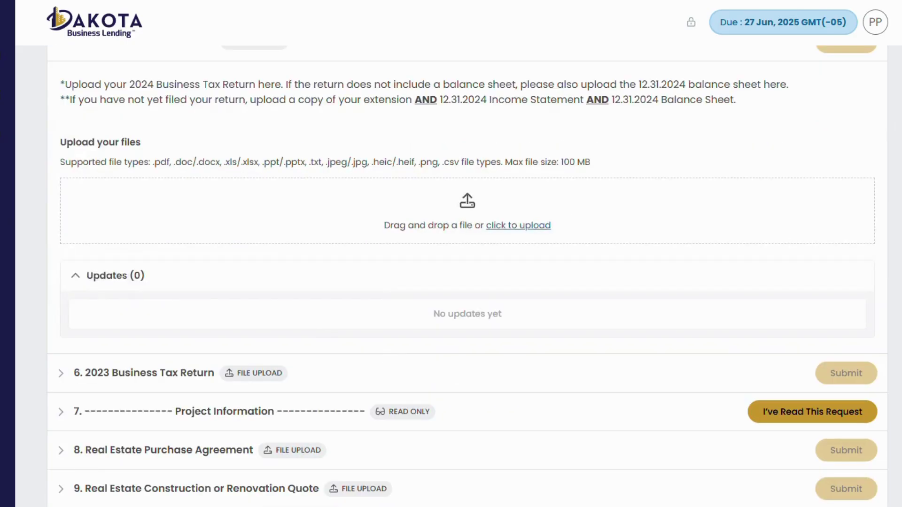
left_click_drag(9, 264, 413, 202)
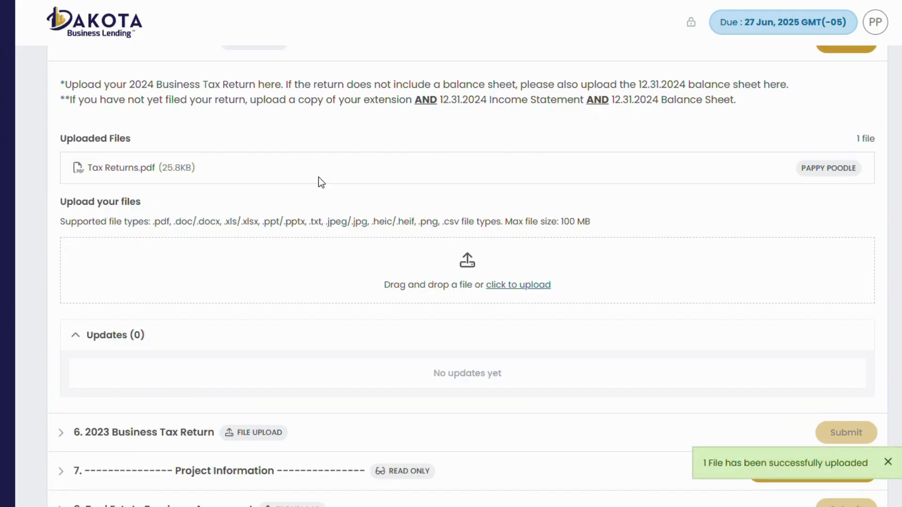
scroll(681, 186, "up", 1)
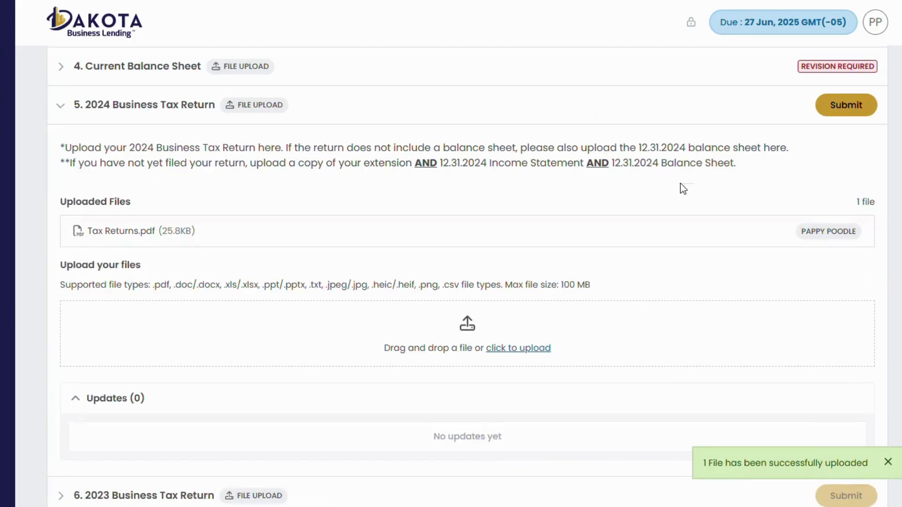
left_click(845, 106)
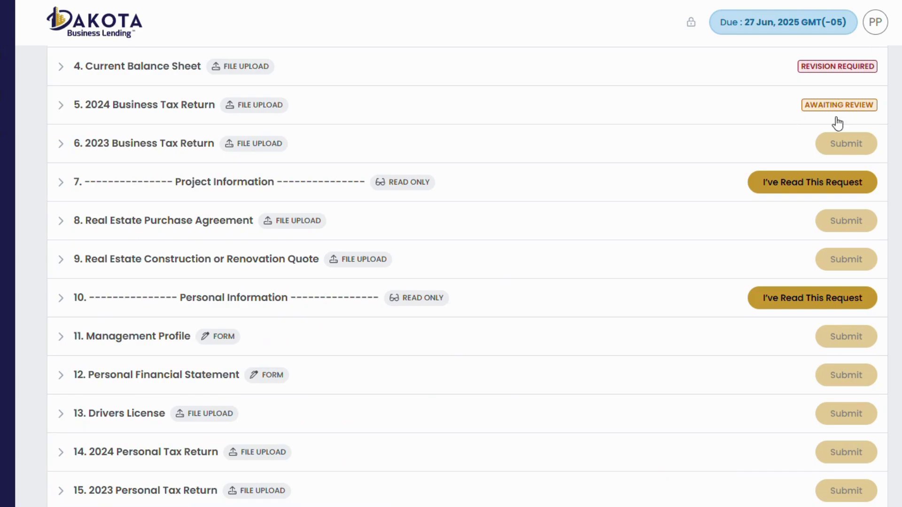
Open the SBA 504 Application's fillable form for signing and enter Pappy's Puppies as the operating entity's name
scroll(558, 145, "up", 1)
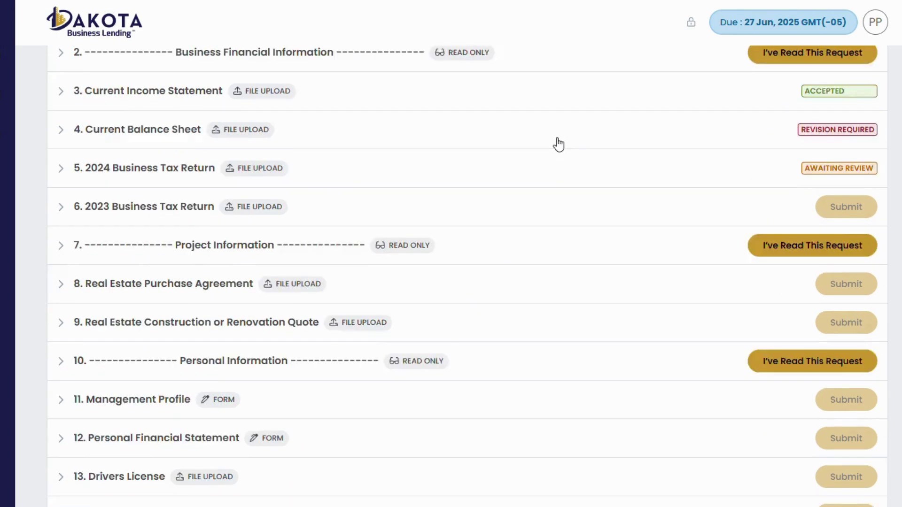
scroll(558, 145, "up", 1)
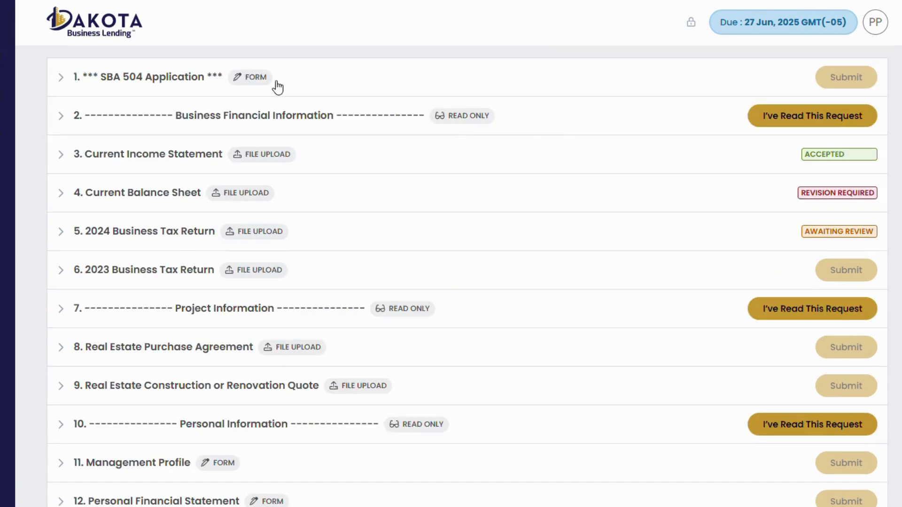
left_click(61, 82)
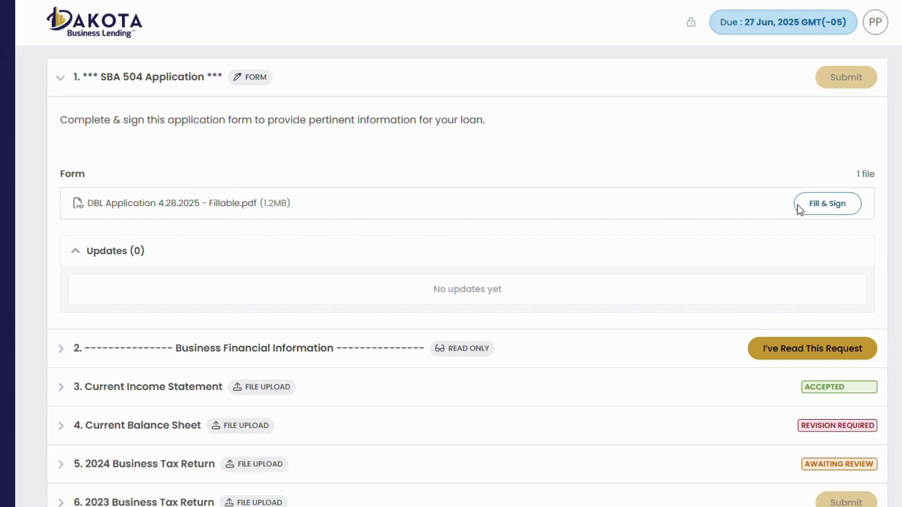
left_click(826, 204)
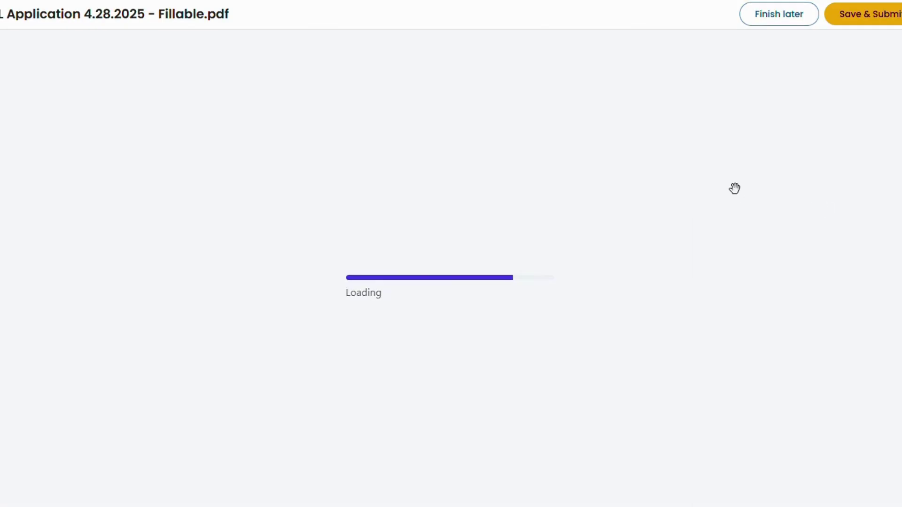
left_click(404, 177)
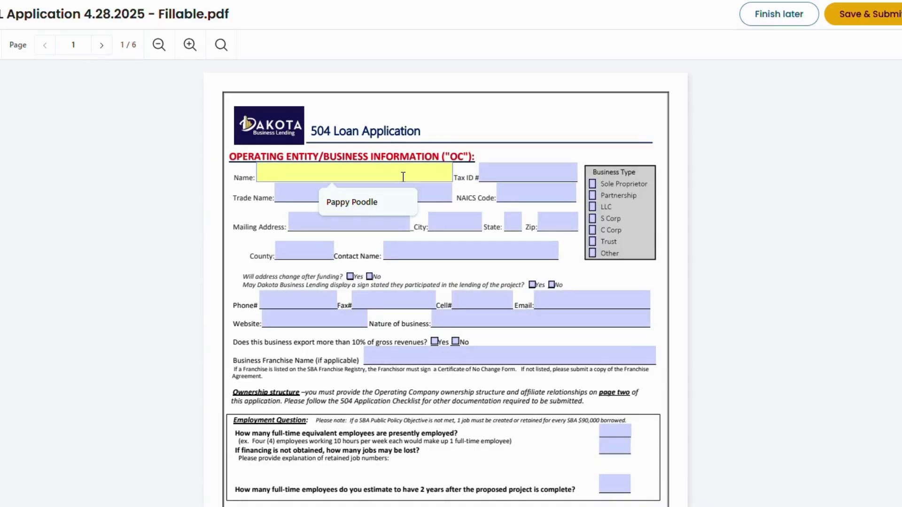
type("Pappy's P")
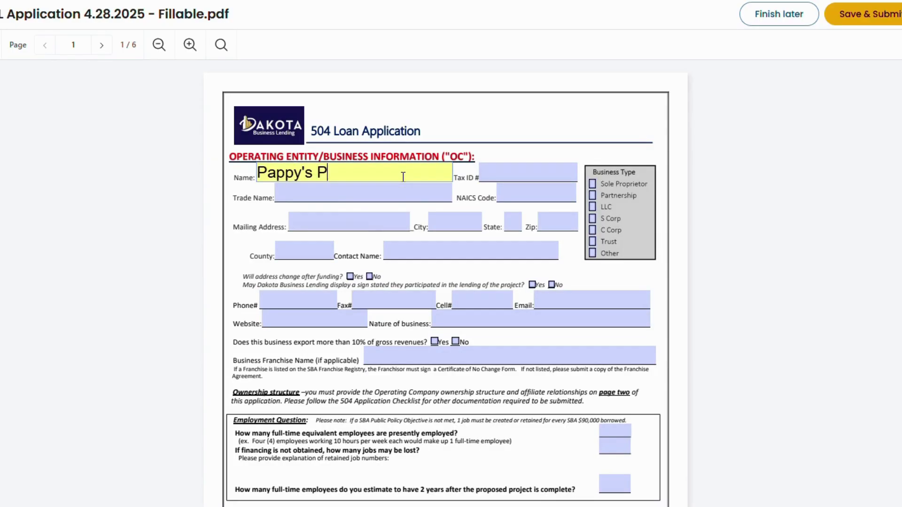
type("uppies")
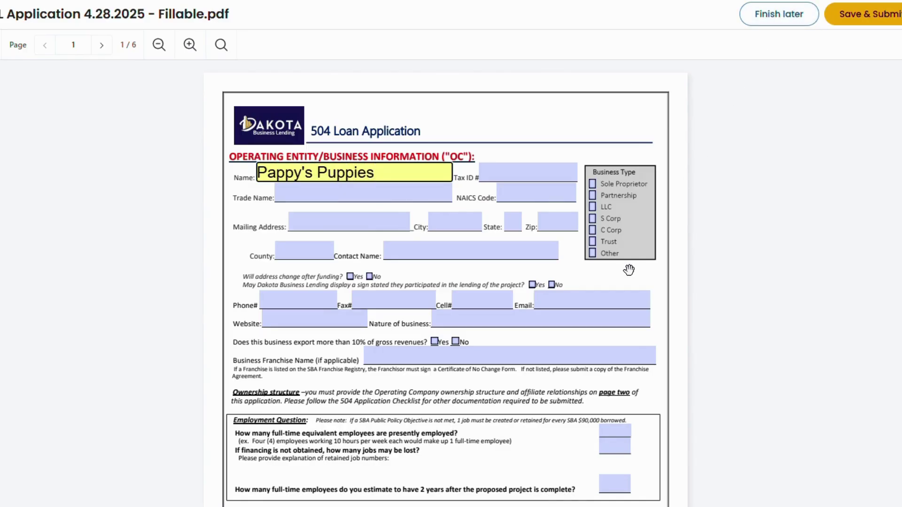
Add a hand-drawn black signature on the last page of the loan application form, and save and submit the form
scroll(629, 270, "down", 10)
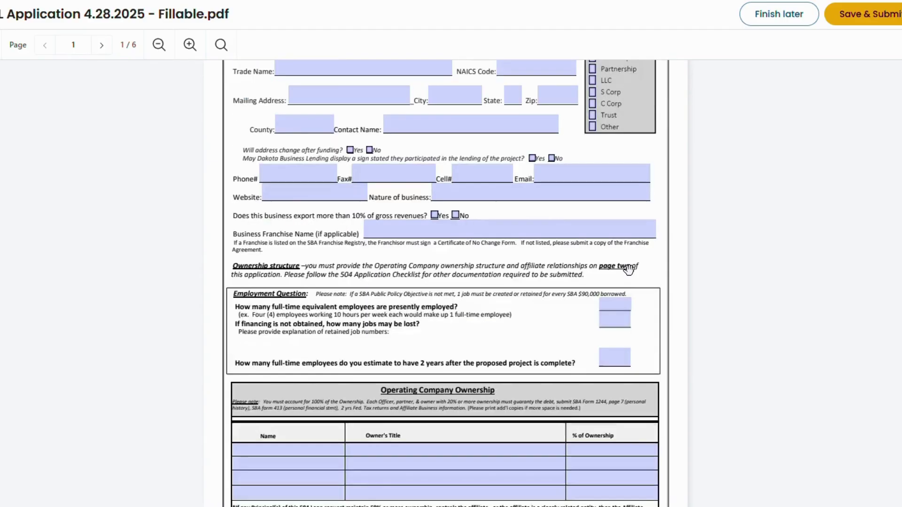
scroll(629, 270, "down", 10)
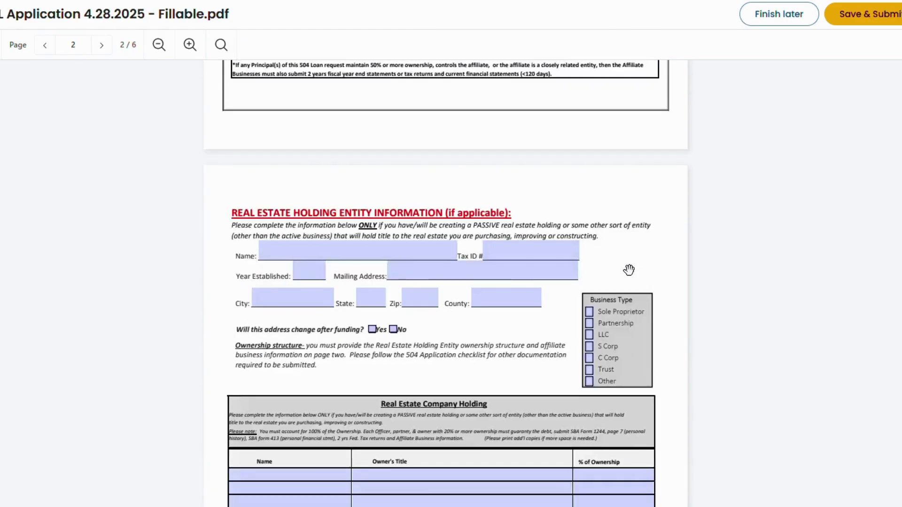
scroll(629, 270, "down", 10)
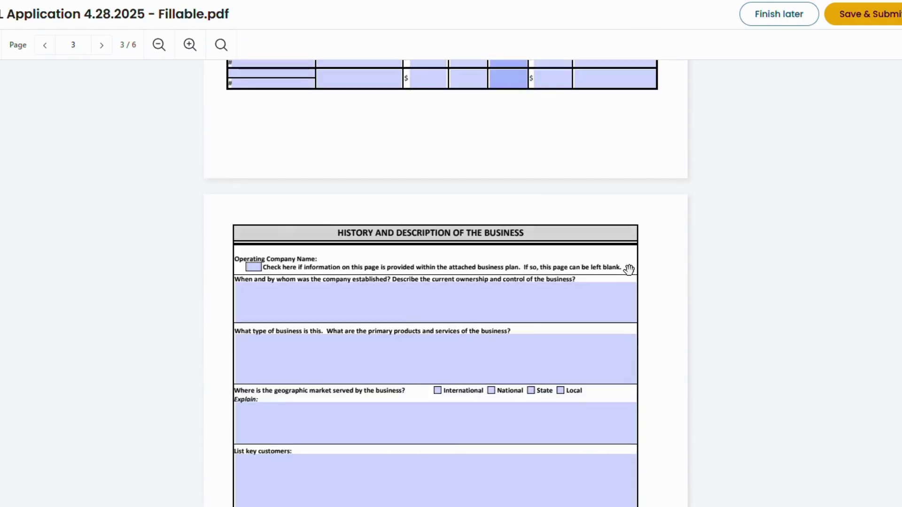
scroll(630, 269, "down", 10)
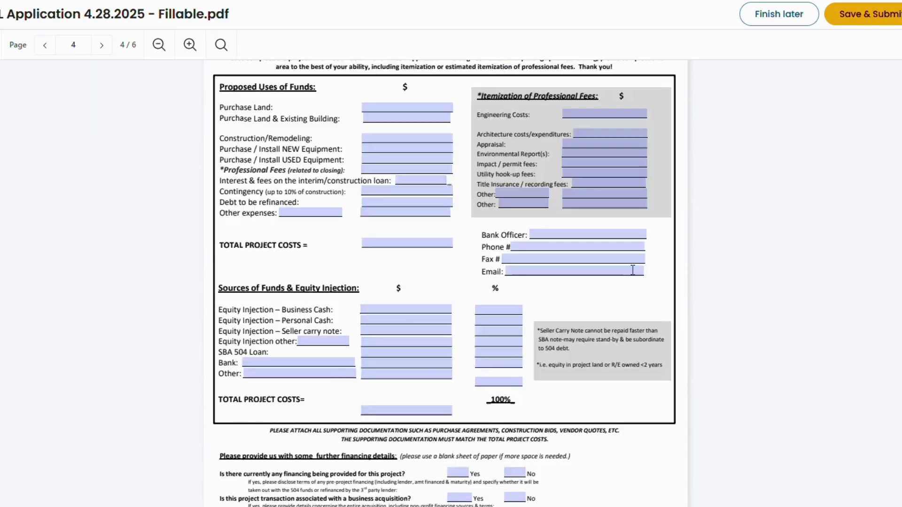
scroll(630, 269, "down", 10)
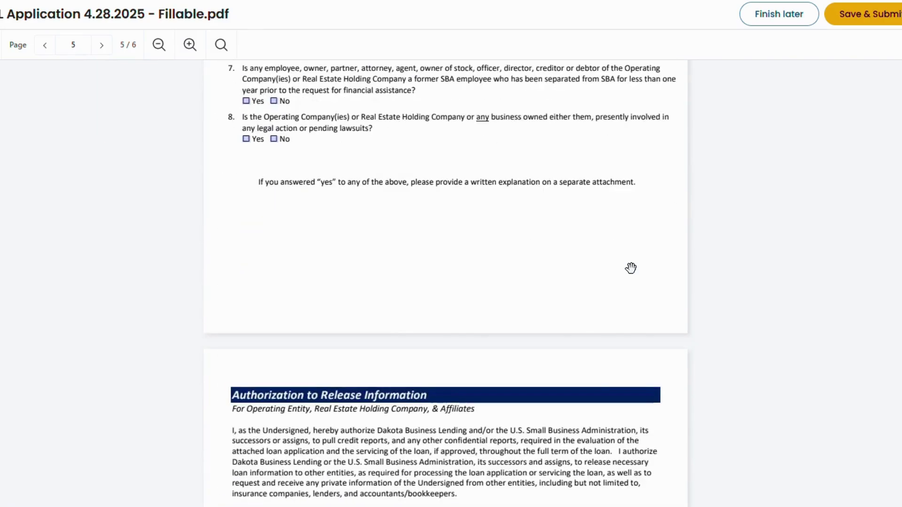
left_click(389, 399)
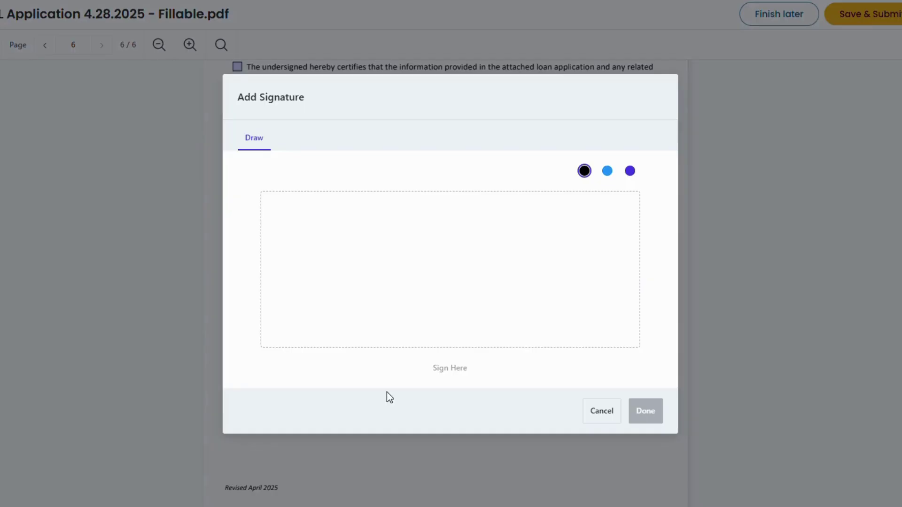
mouse_move(336, 251)
left_mouse_down()
mouse_move(312, 231)
mouse_move(325, 270)
mouse_move(346, 275)
left_mouse_up()
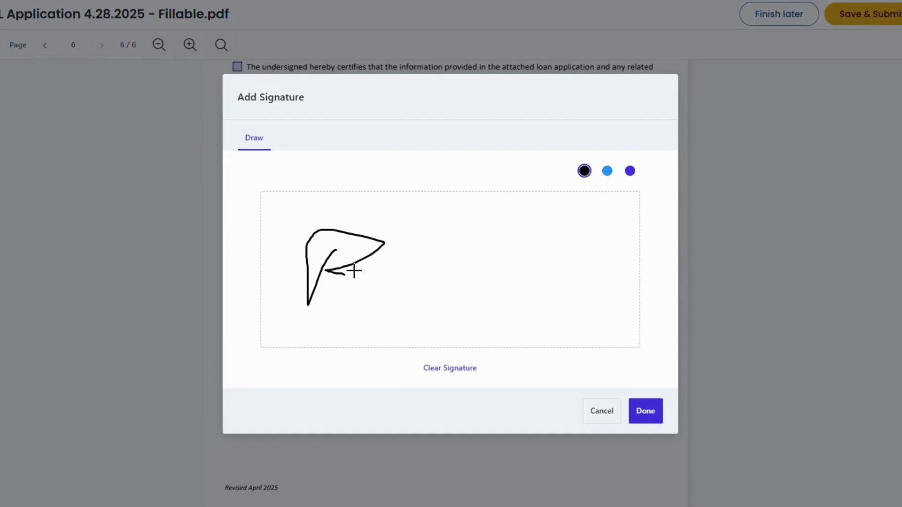
mouse_move(419, 244)
left_mouse_down()
mouse_move(404, 288)
mouse_move(450, 251)
mouse_move(425, 267)
left_mouse_up()
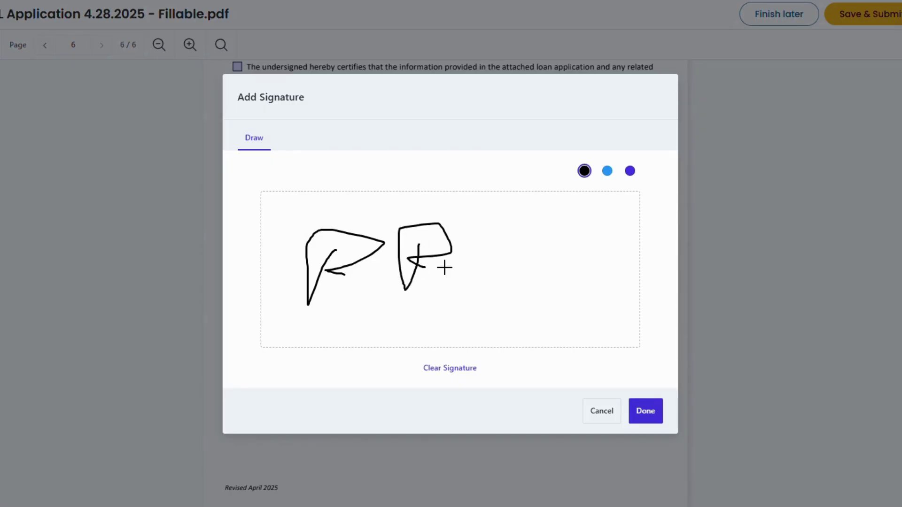
left_click(653, 407)
scroll(855, 212, "up", 5)
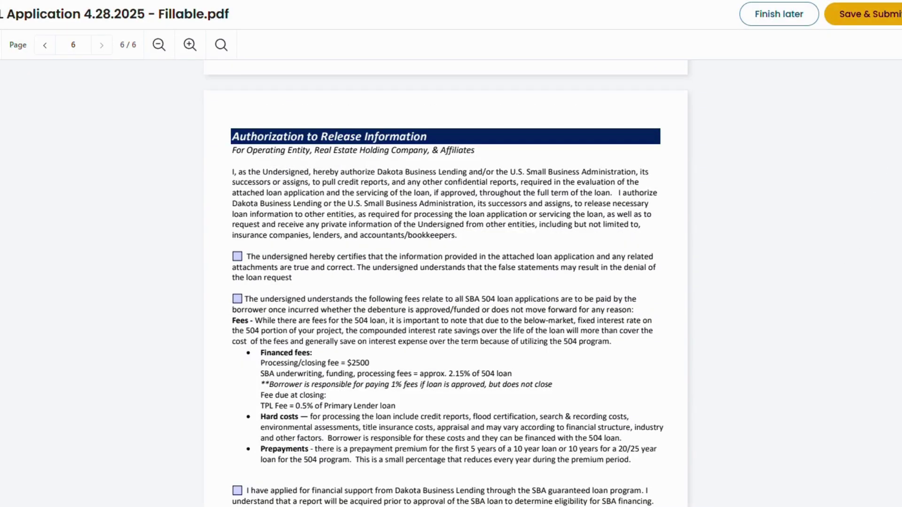
left_click(895, 22)
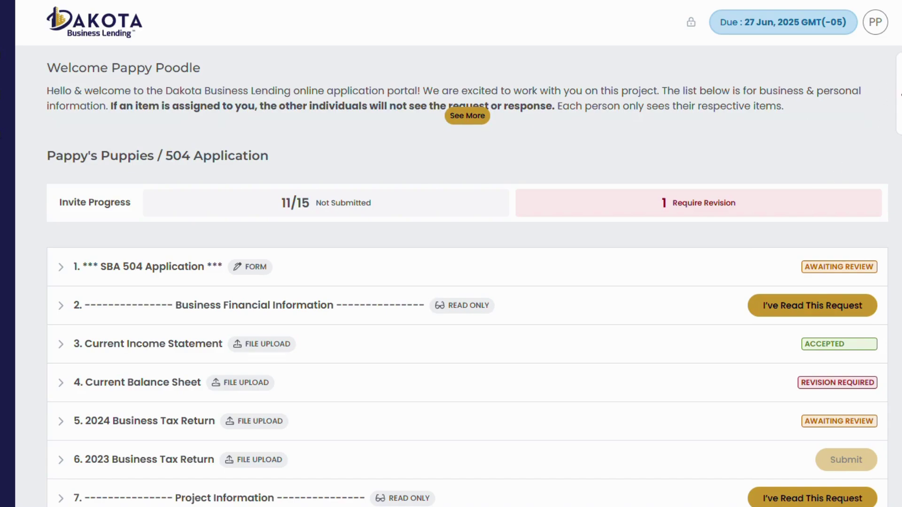
Send the lender the message "Please help!" through the portal's messages, and hide the message area again
left_click(896, 129)
left_click(729, 418)
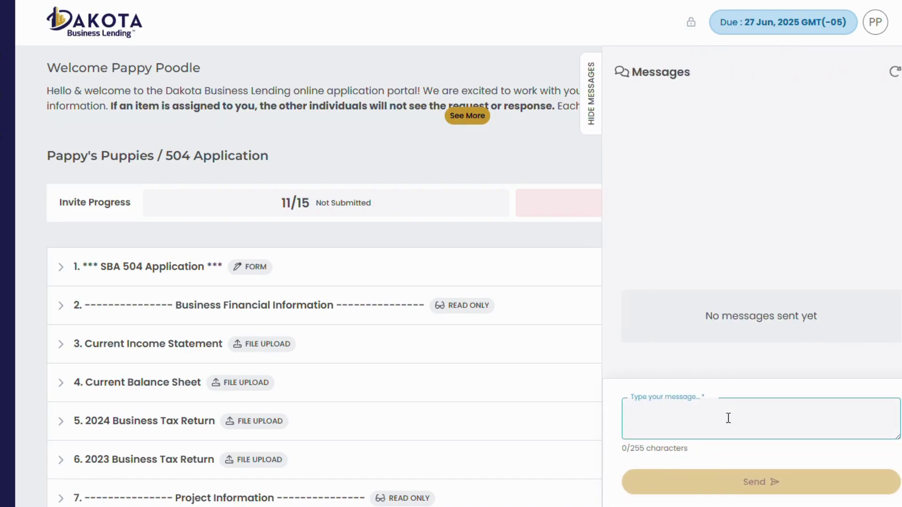
type("Please h")
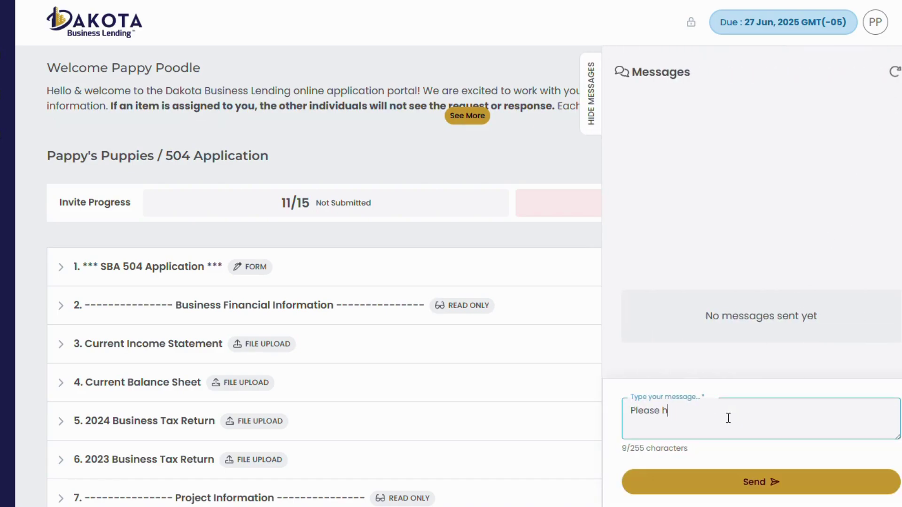
type("elp!")
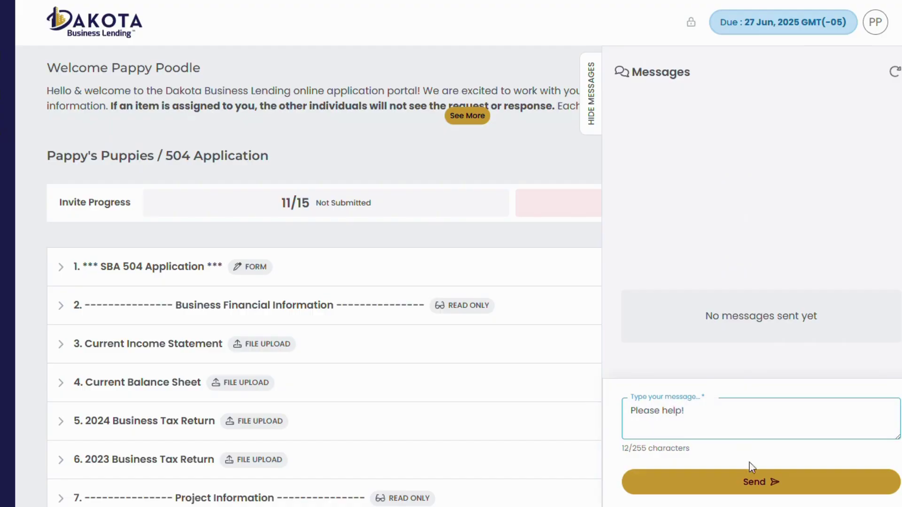
left_click(752, 478)
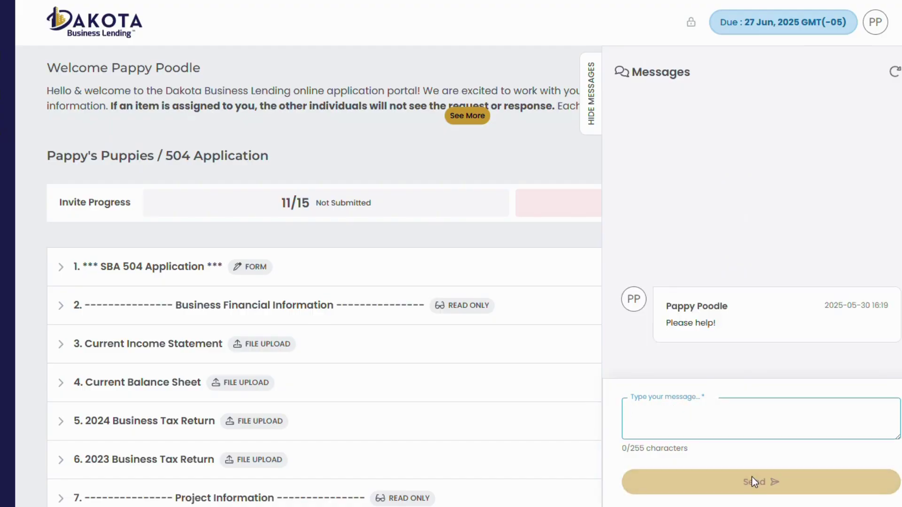
left_click(590, 85)
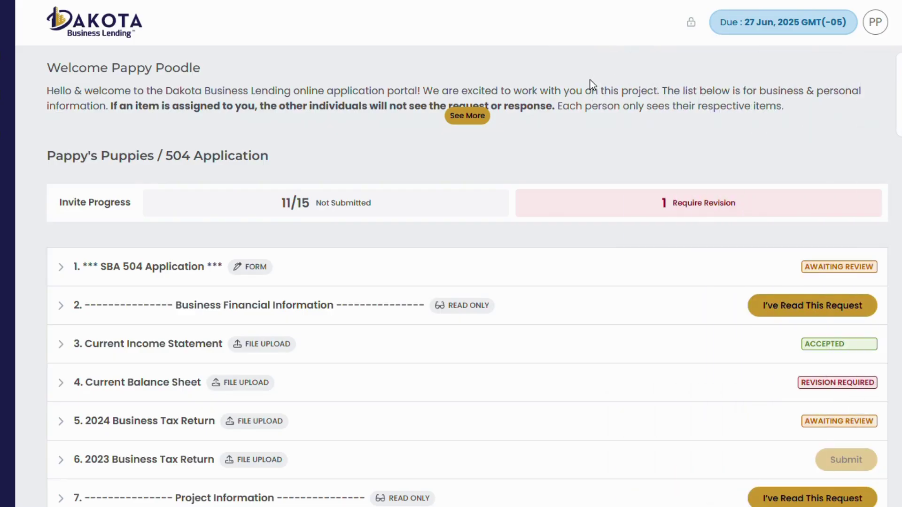
Read the update note on the Current Balance Sheet request, upload Current Balance Statement.docx to it, and resubmit that request
scroll(616, 263, "down", 1)
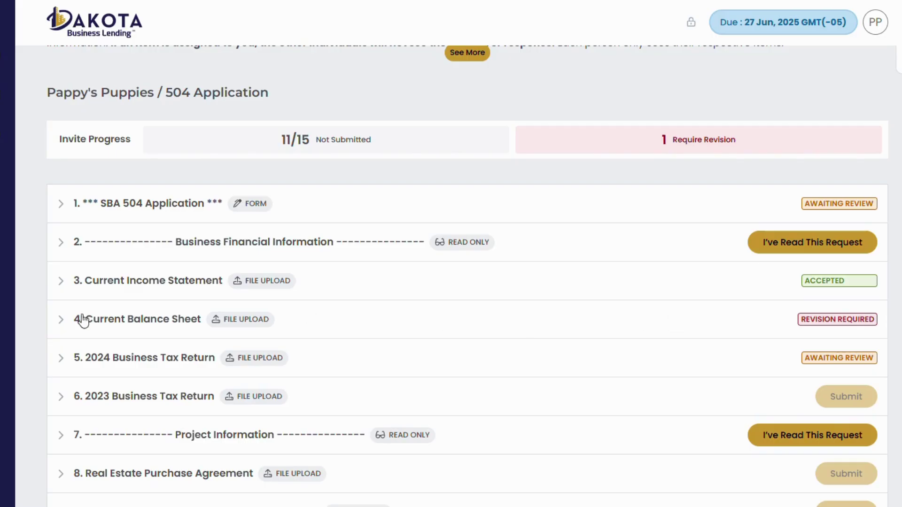
left_click(65, 325)
scroll(384, 339, "down", 4)
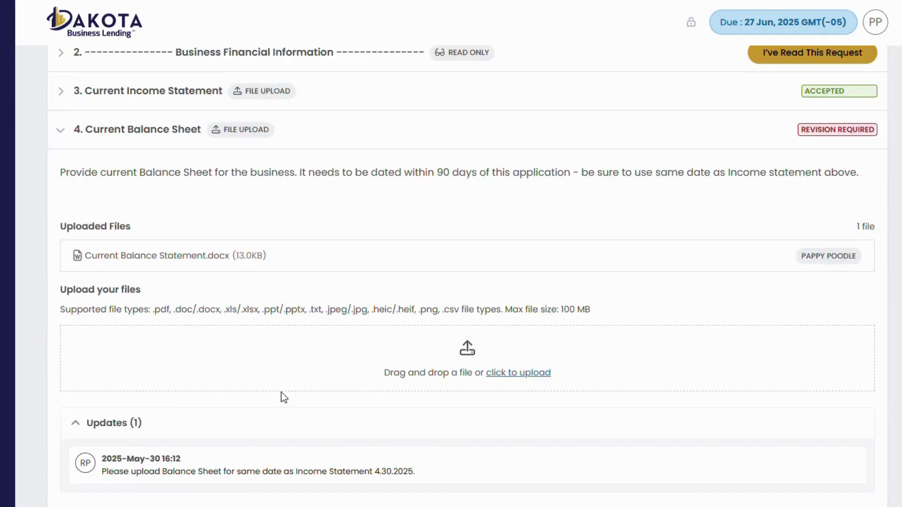
left_click_drag(103, 346, 435, 360)
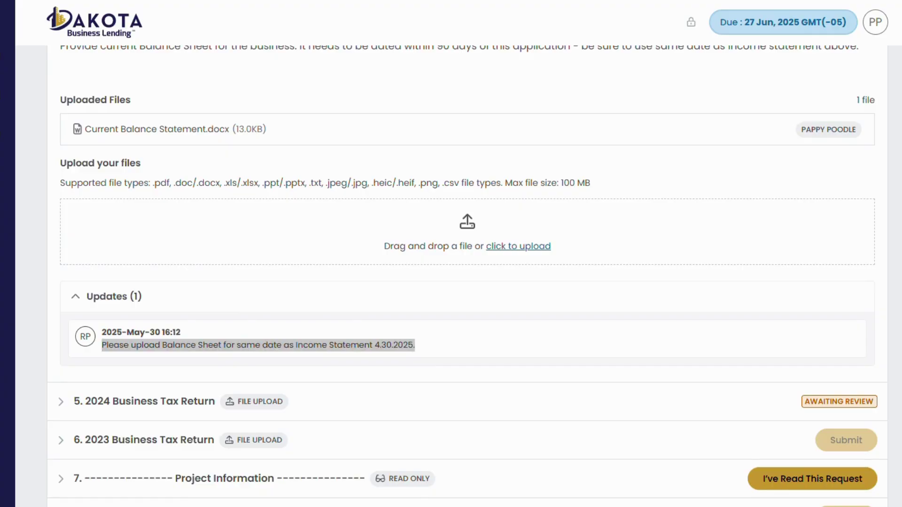
left_click_drag(3, 253, 442, 255)
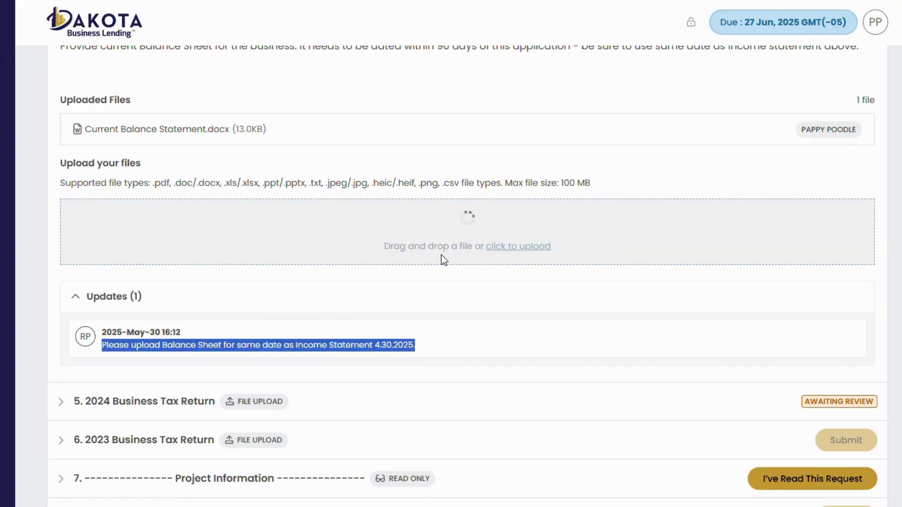
scroll(676, 235, "up", 3)
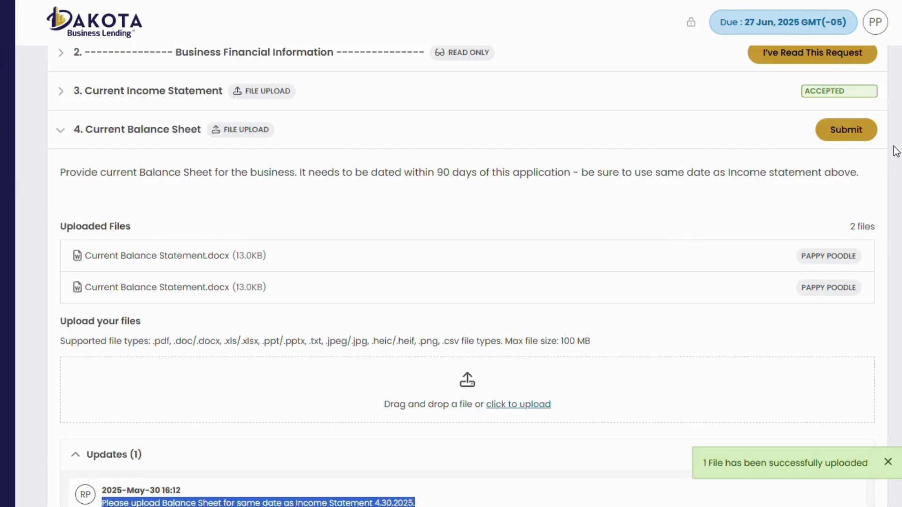
left_click(856, 135)
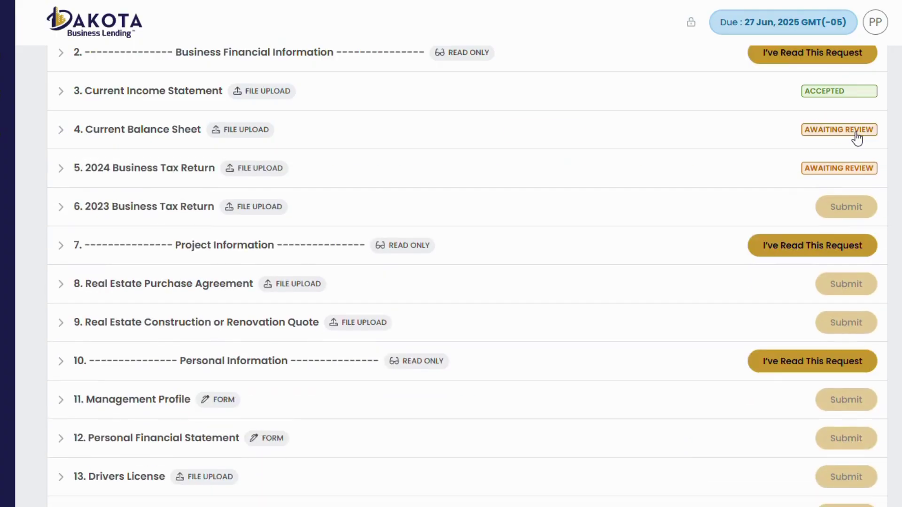
scroll(700, 247, "up", 4)
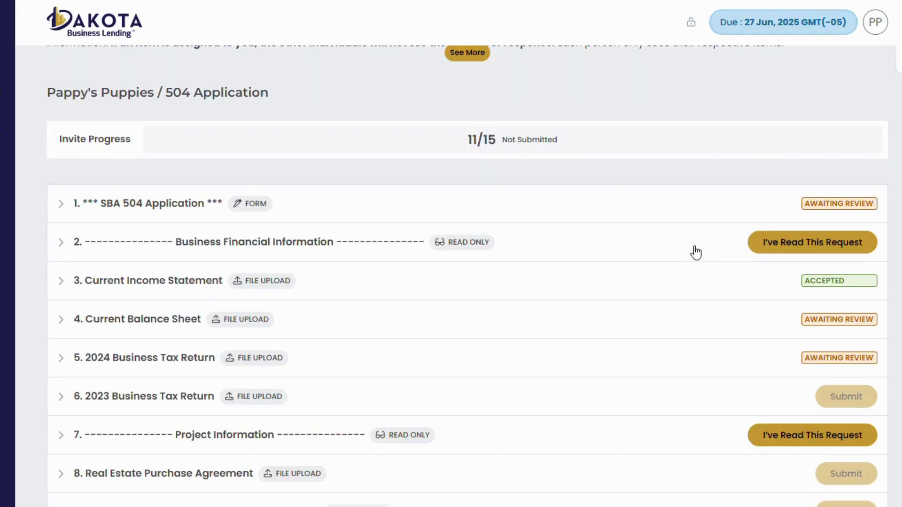